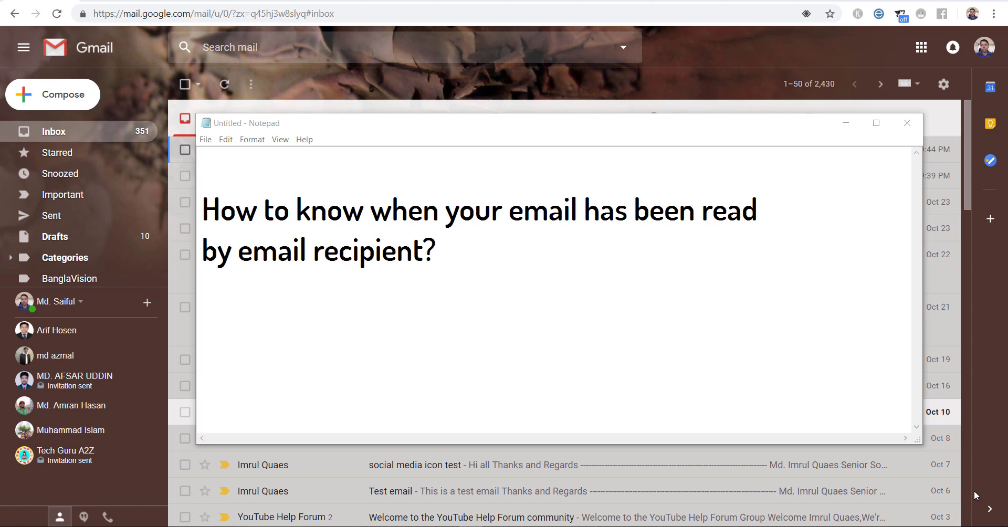
- Dismiss the note and open Gmail's full Settings on the Add-ons tab
click(748, 83)
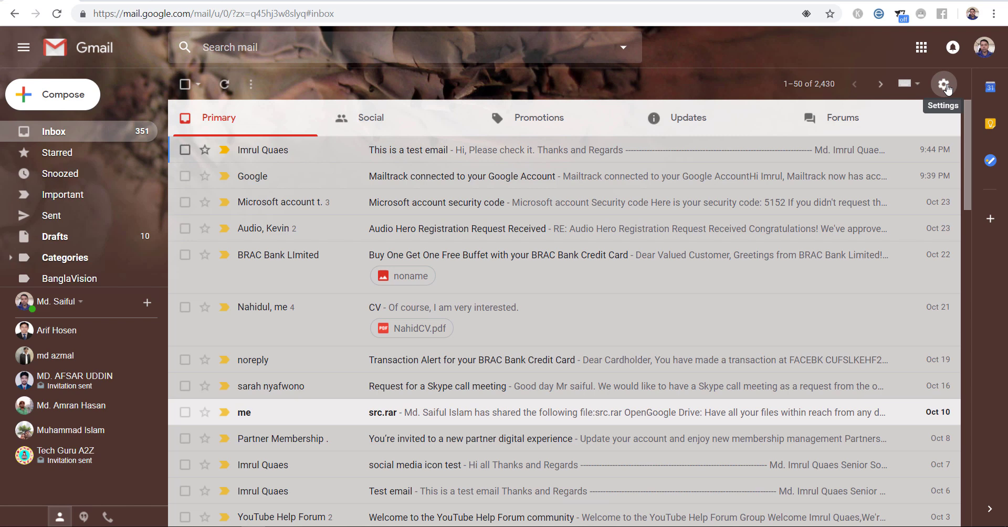
click(945, 86)
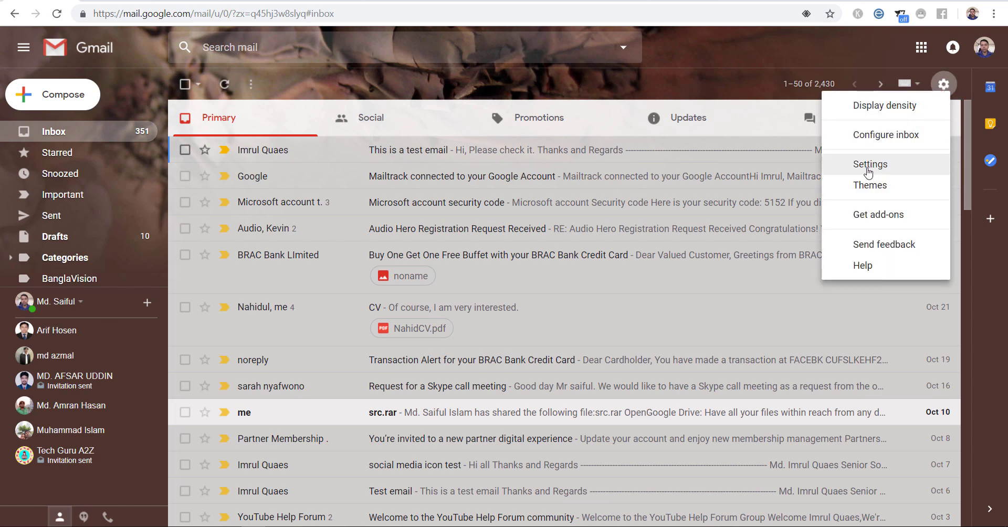
click(869, 164)
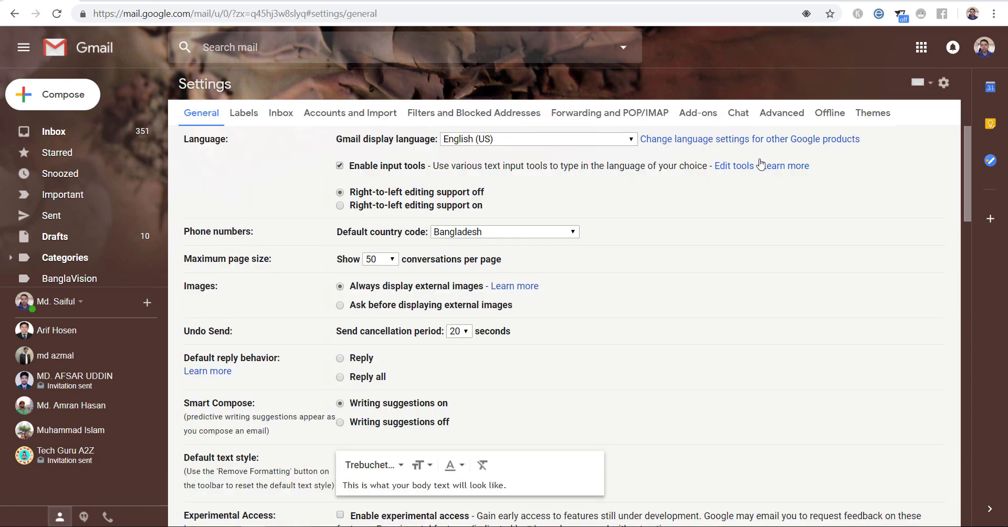
click(701, 118)
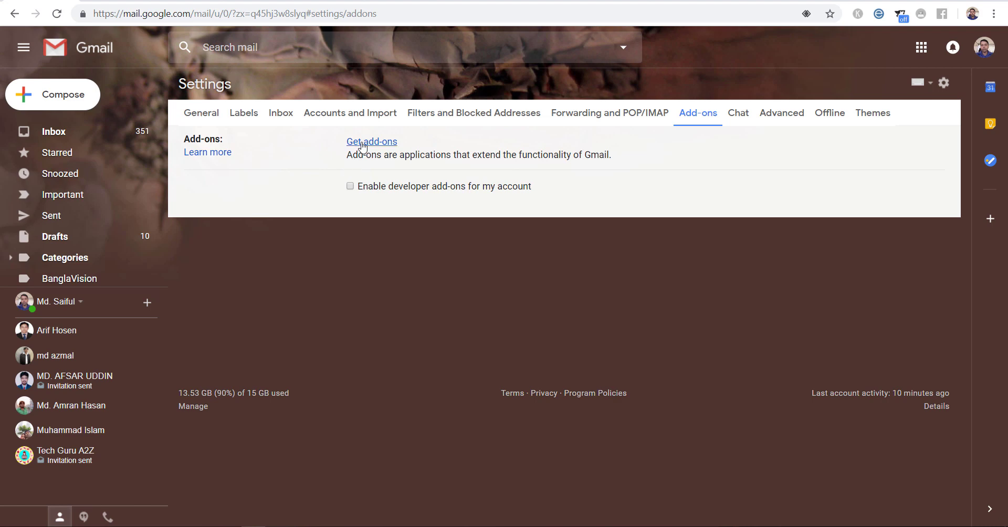
- Find the Free Email Tracking for Gmail - Mailtrack add-on in Get add-ons and begin installing it
click(362, 146)
click(362, 146)
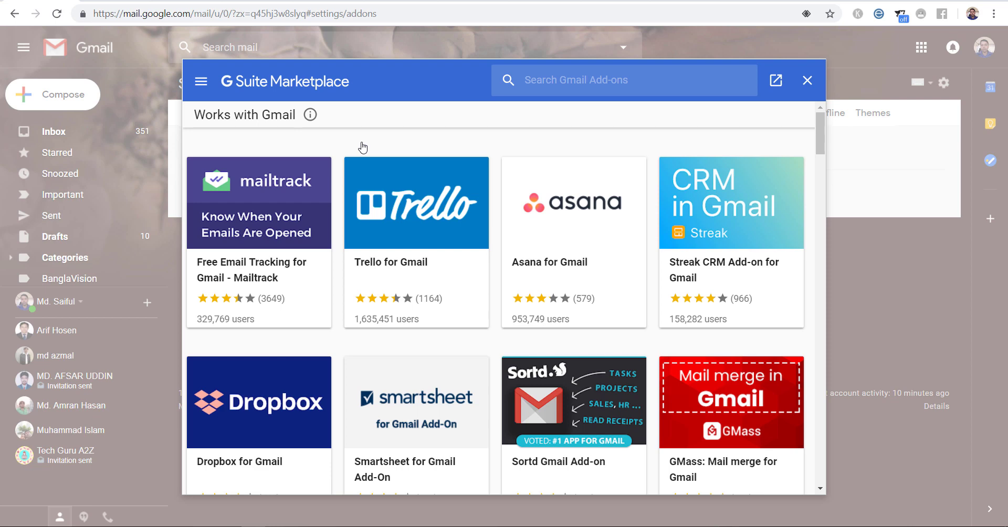
click(281, 221)
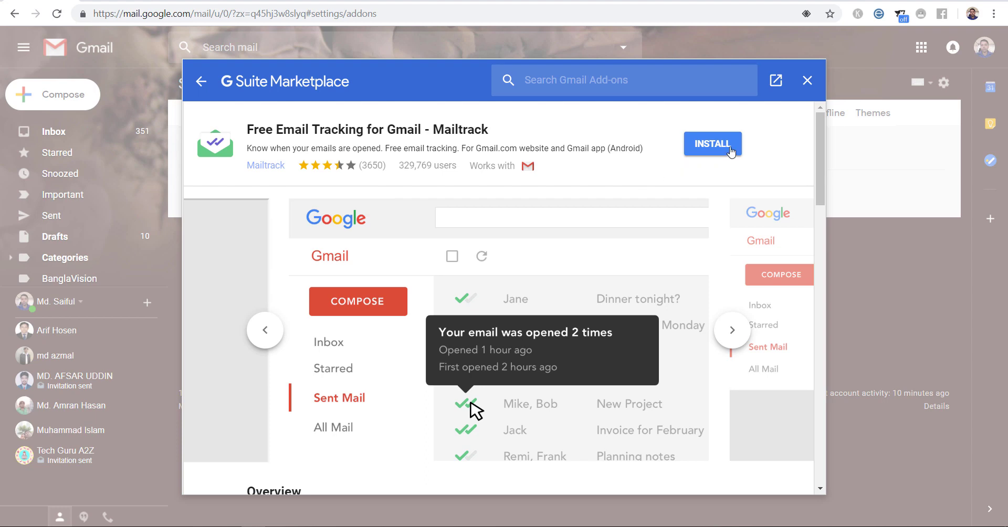
click(714, 149)
- Install Mailtrack, choosing the Google account and allowing its requested permissions
click(714, 149)
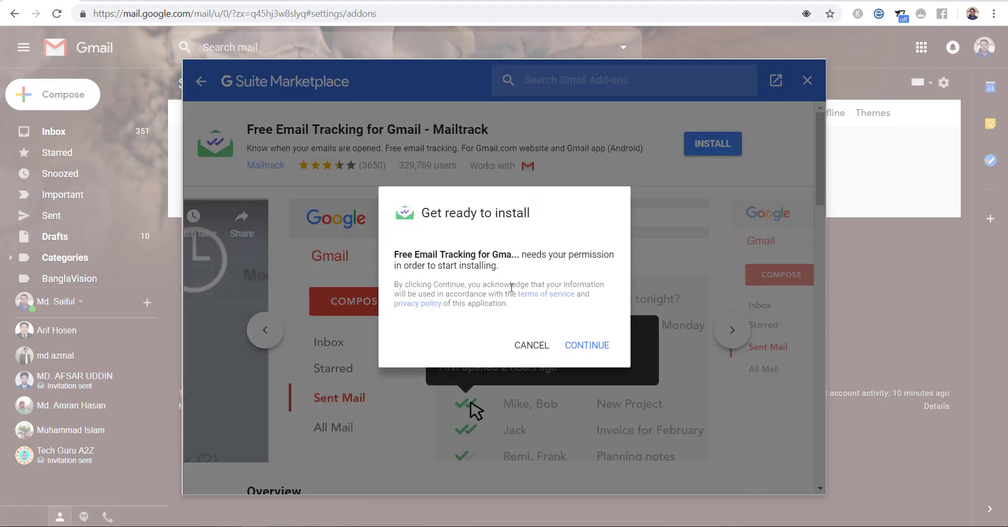
click(588, 346)
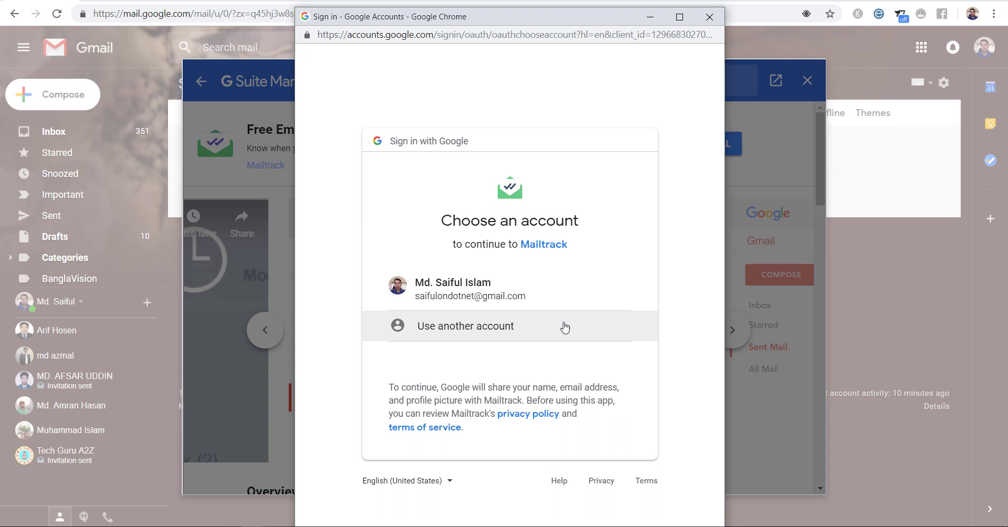
click(467, 292)
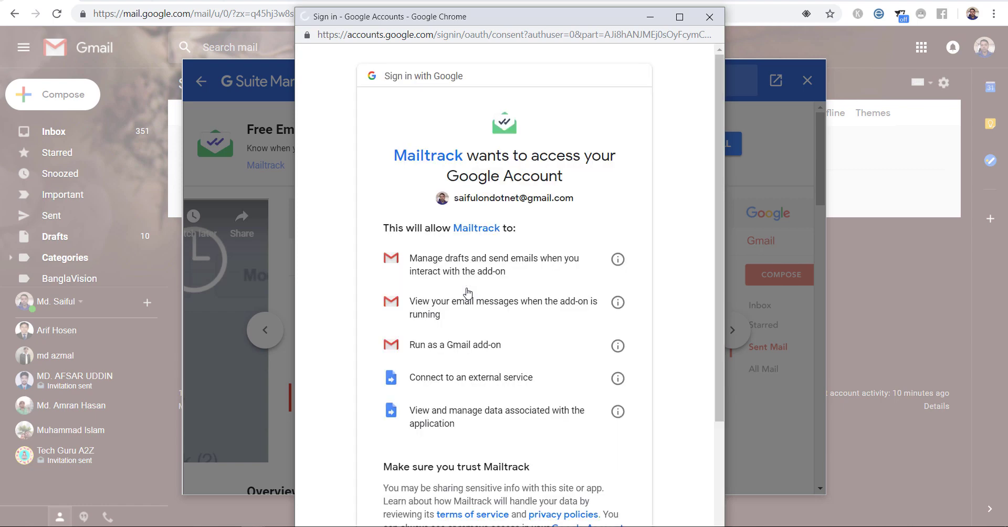
scroll(467, 293, down, 3)
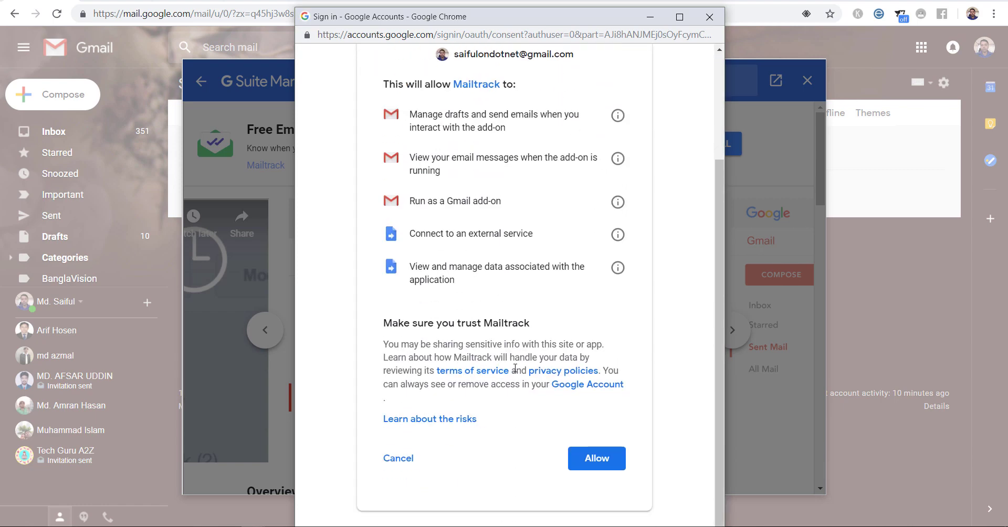
click(590, 455)
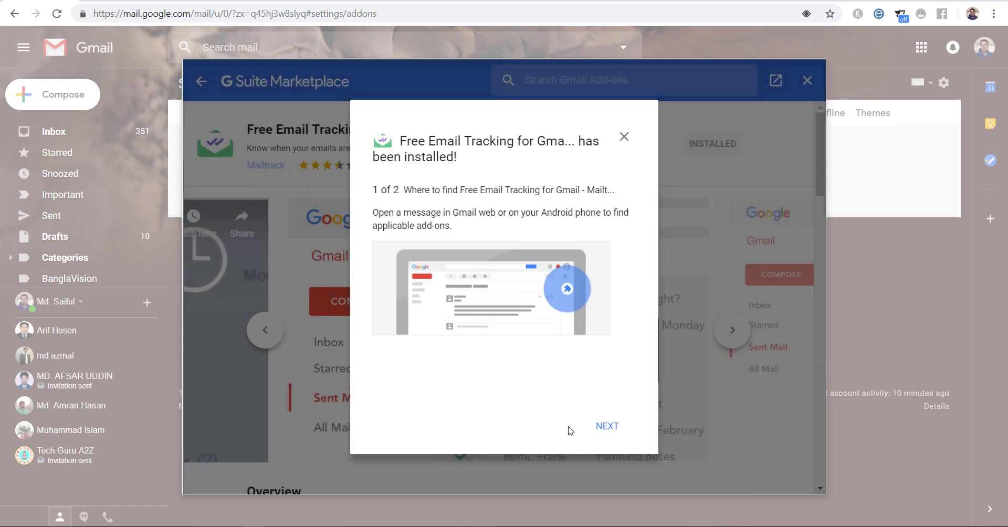
- Step through Mailtrack's post-install notes and close G Suite Marketplace
click(608, 427)
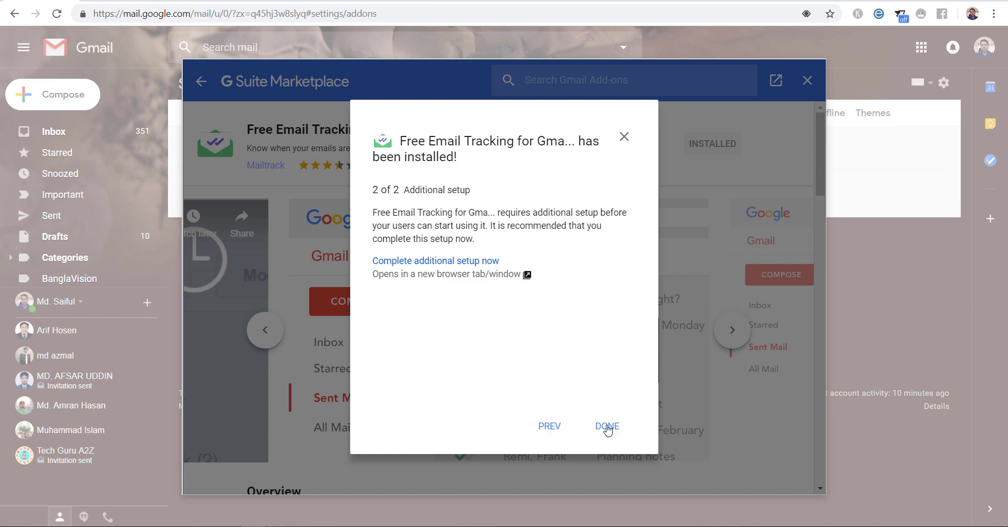
click(607, 427)
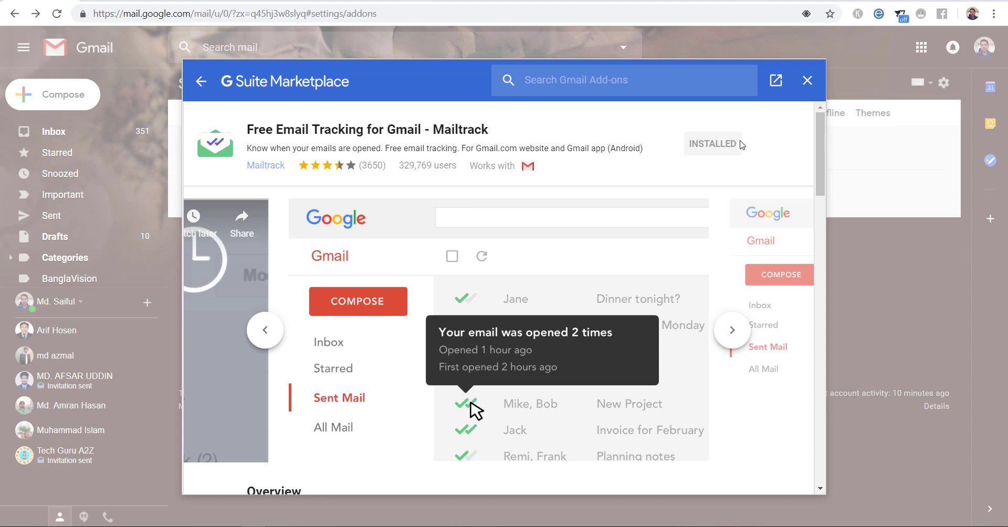
click(805, 89)
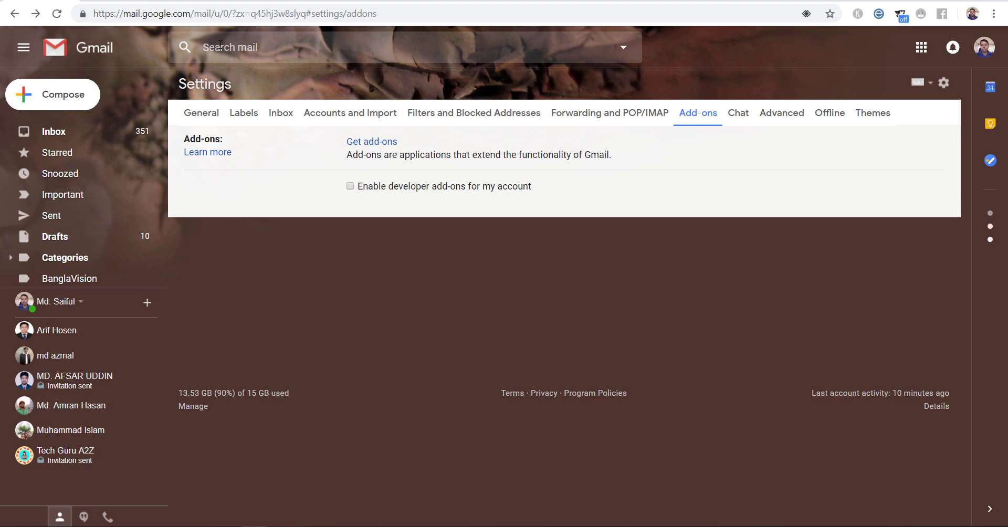
- Reload Gmail so Mailtrack registers as installed, then return to the Inbox
click(58, 15)
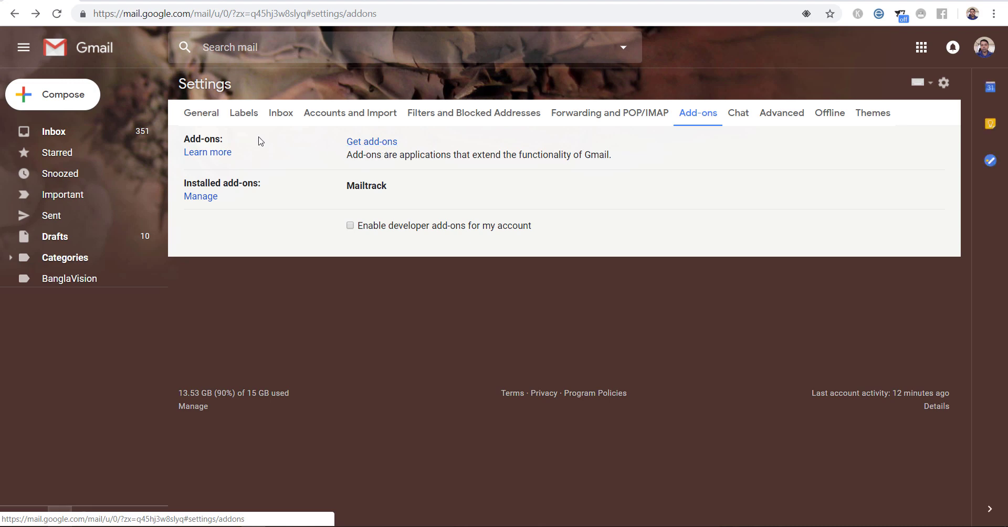
click(62, 135)
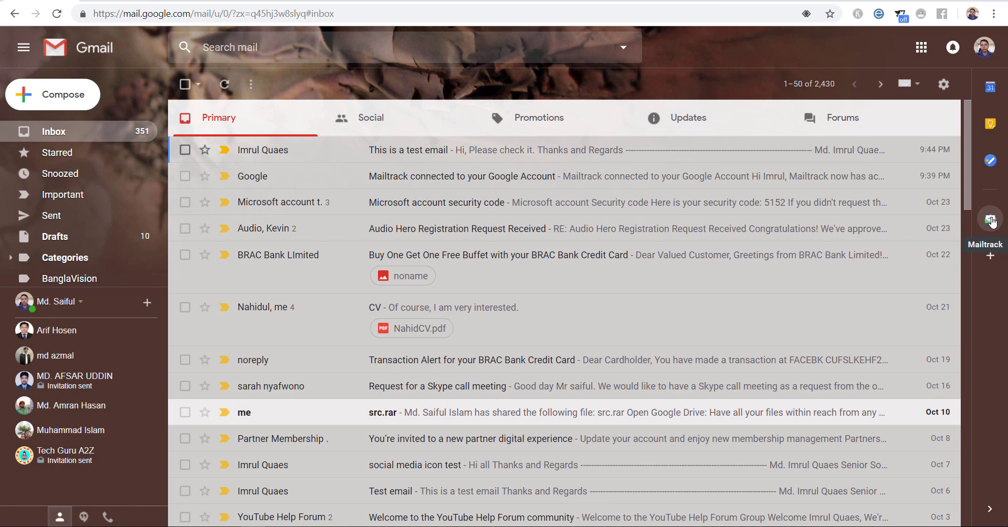
- Open the Mailtrack side panel and the 'This is a test email' message
click(991, 220)
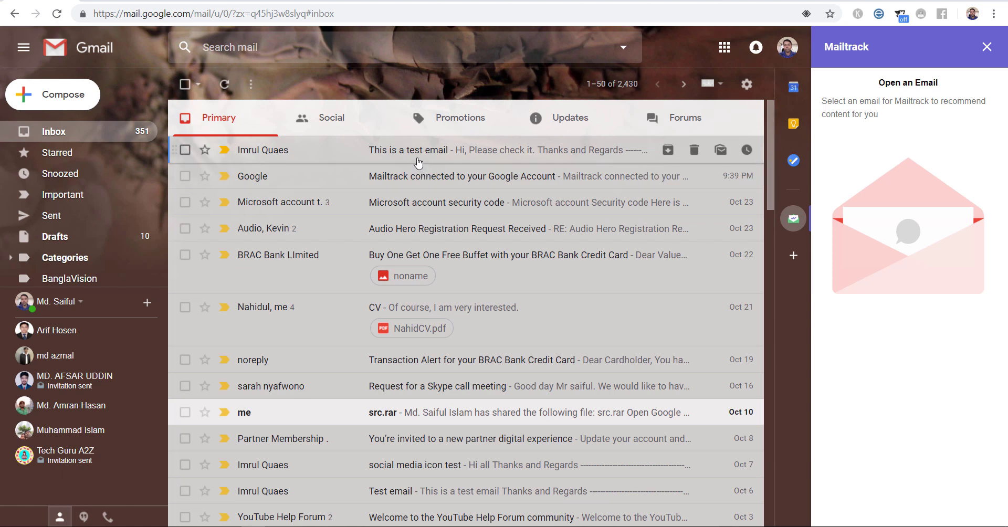
click(419, 163)
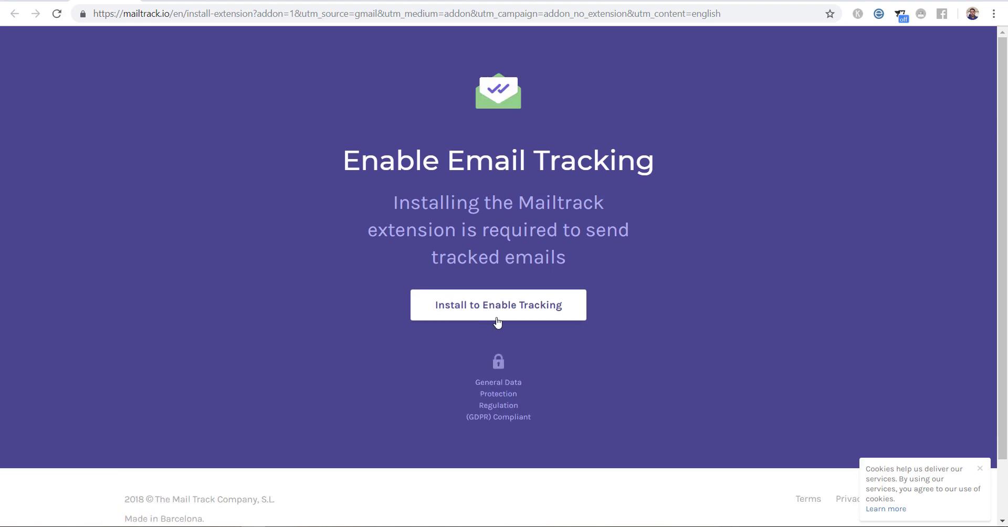
- Add the Email Tracking for Gmail – Mailtrack extension to Chrome from the Web Store
click(503, 318)
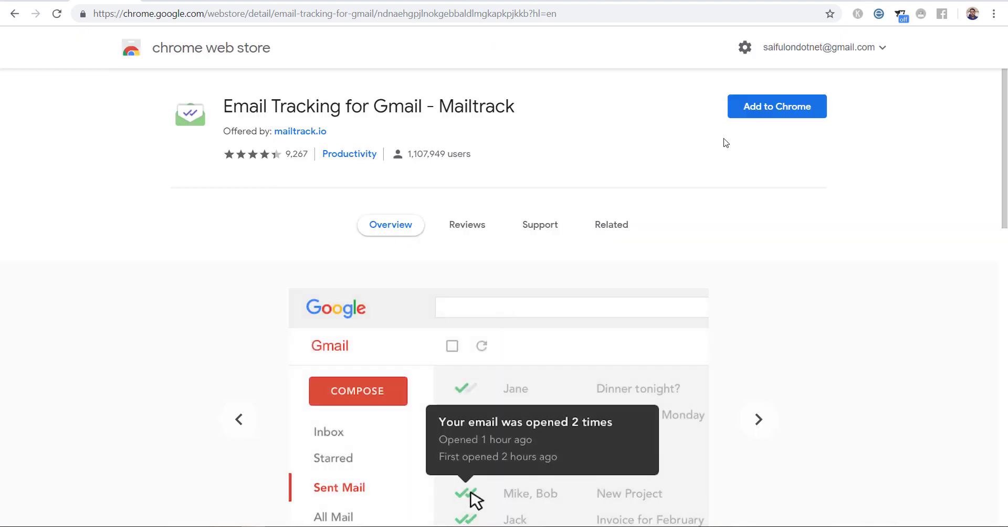
click(762, 115)
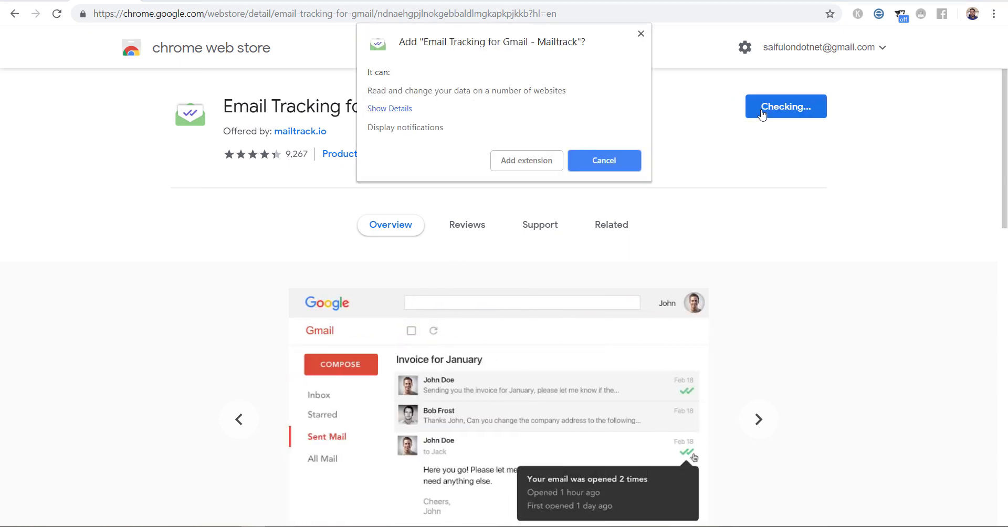
click(520, 163)
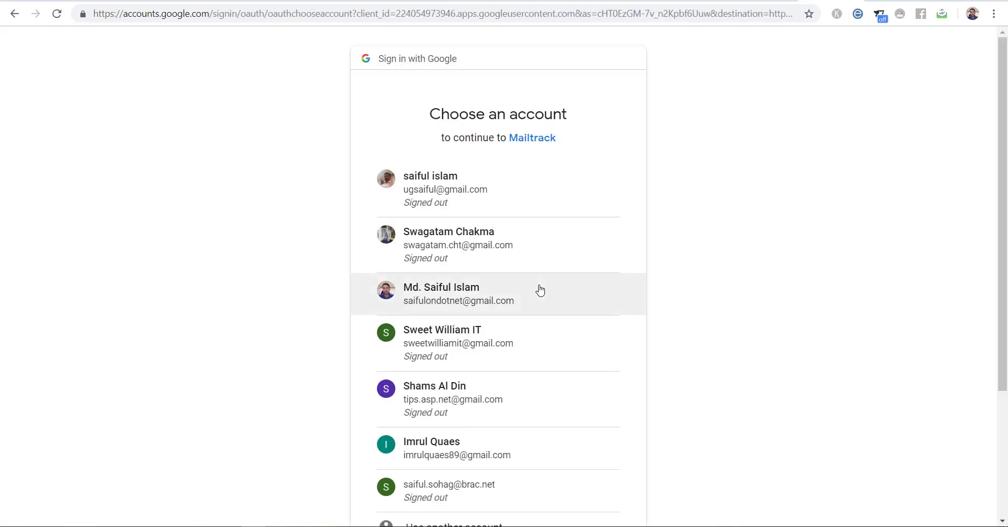
- Pick the Gmail account and allow Mailtrack to read, send and manage email
click(501, 294)
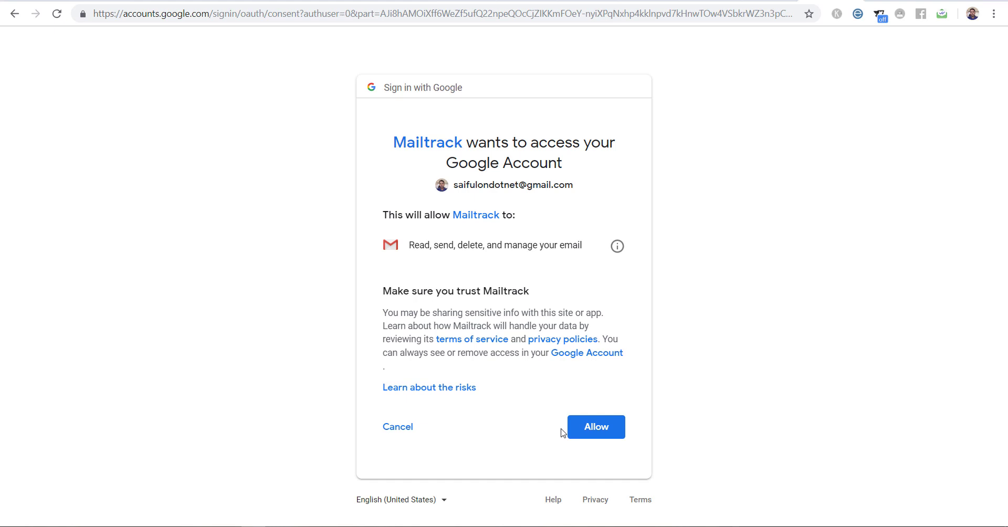
click(595, 430)
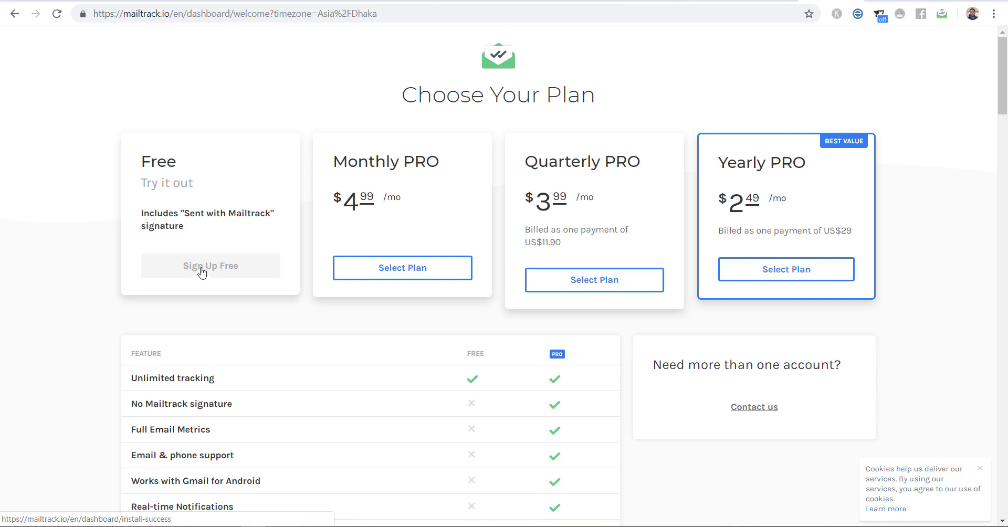
- Choose Sign Up Free under Mailtrack's Free plan
click(203, 271)
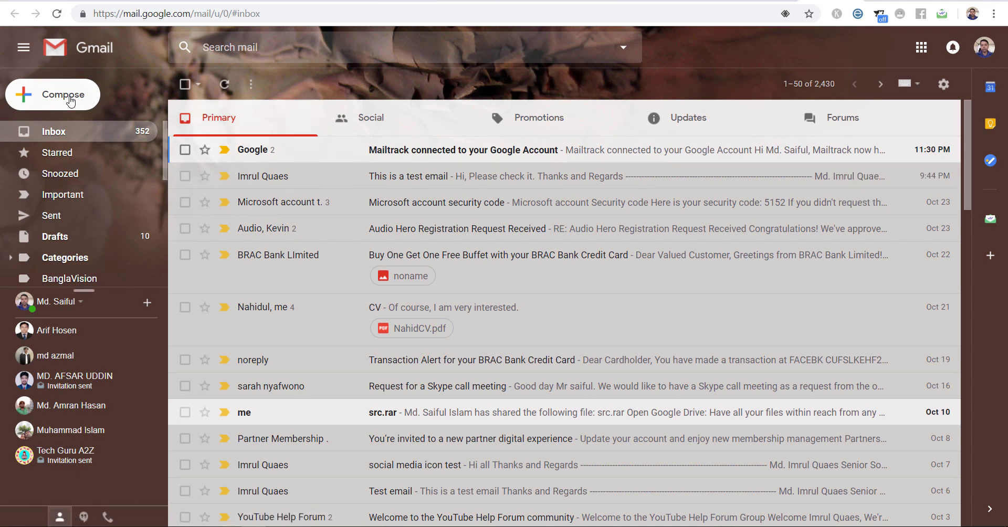
- Start a new email, remove the Mailtrack signature ad, and add the suggested contact as recipient
click(69, 99)
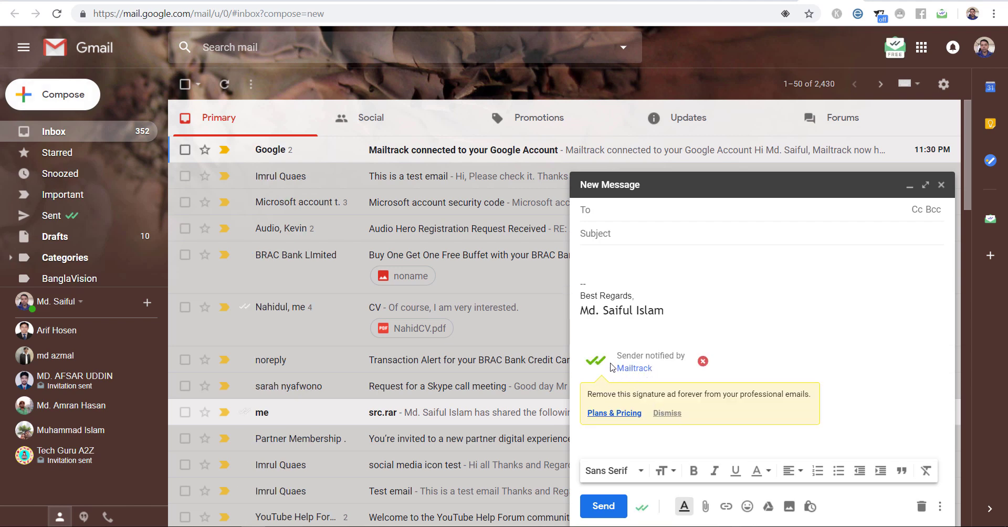
click(667, 413)
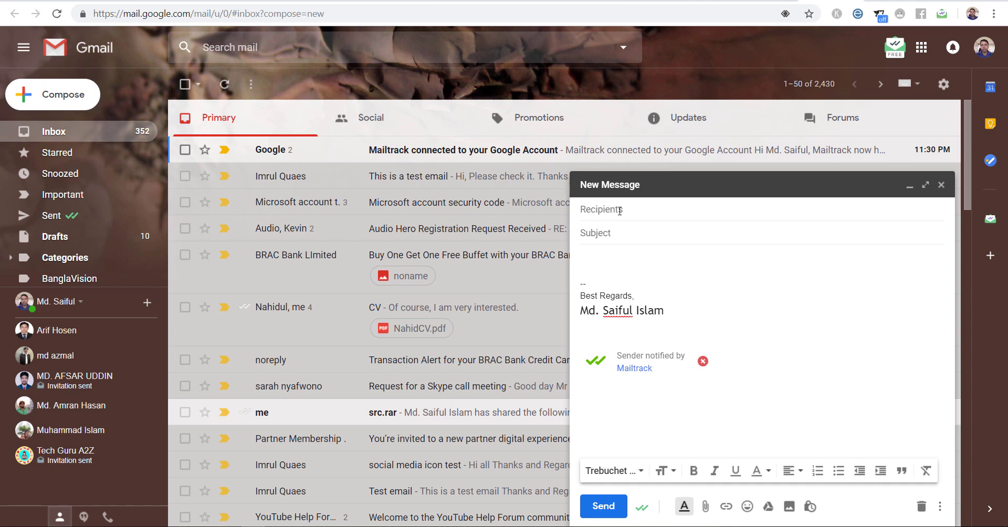
click(619, 211)
text(imr)
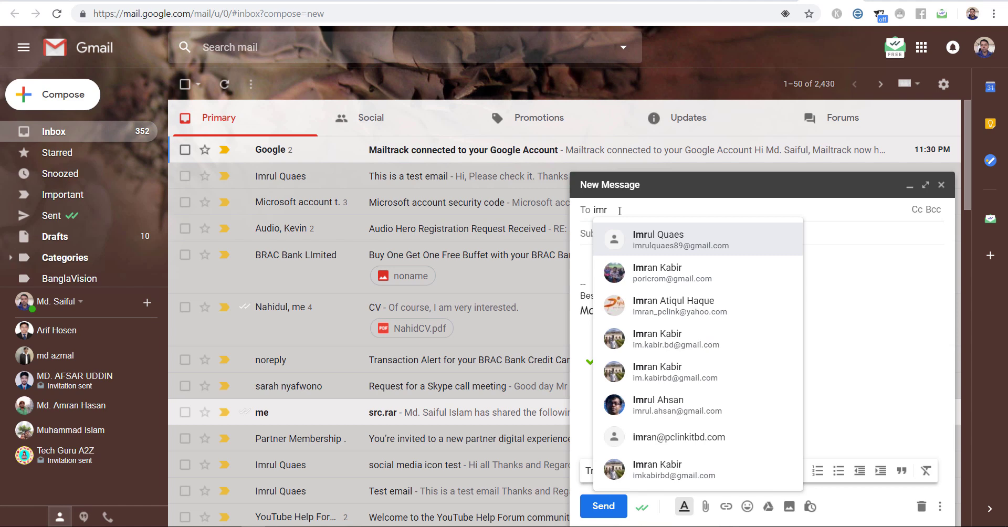
click(660, 249)
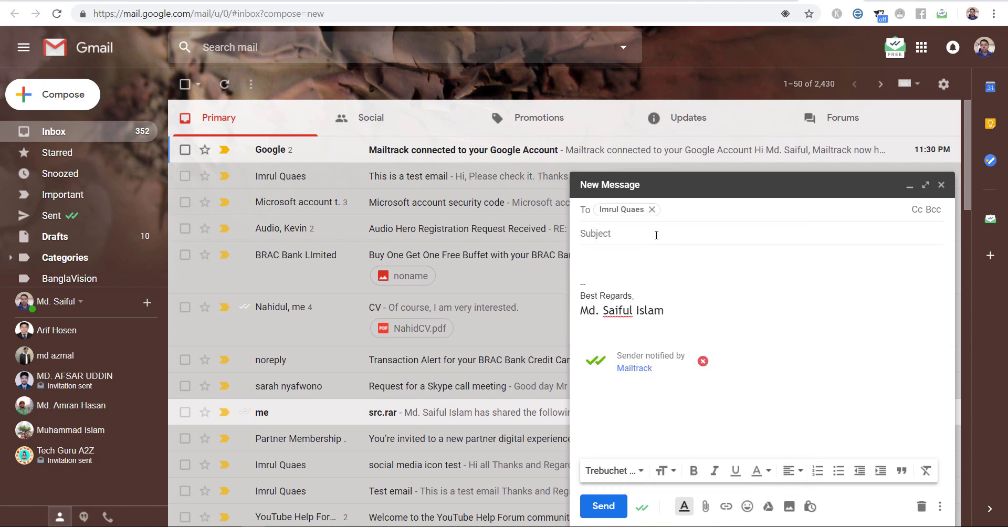
- Enter subject 'test email' and body 'hi,' then 'This is a test email.' on a new line
click(656, 235)
text(t)
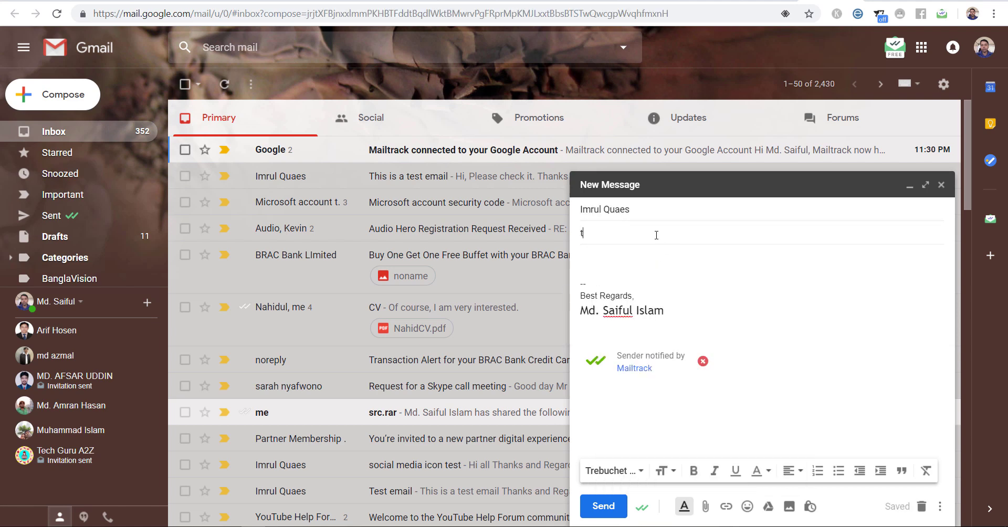
text(est email)
key(Tab)
text(hi)
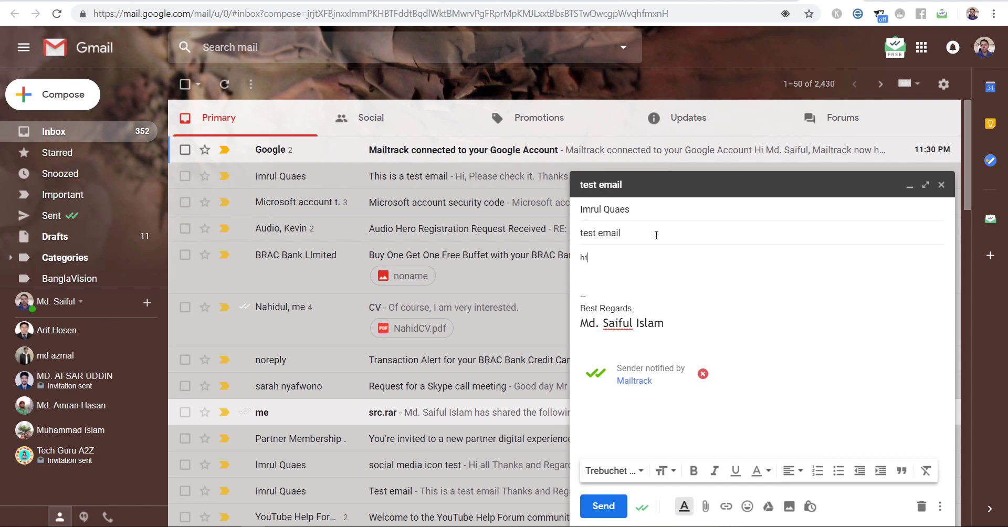
text(,)
key(Return)
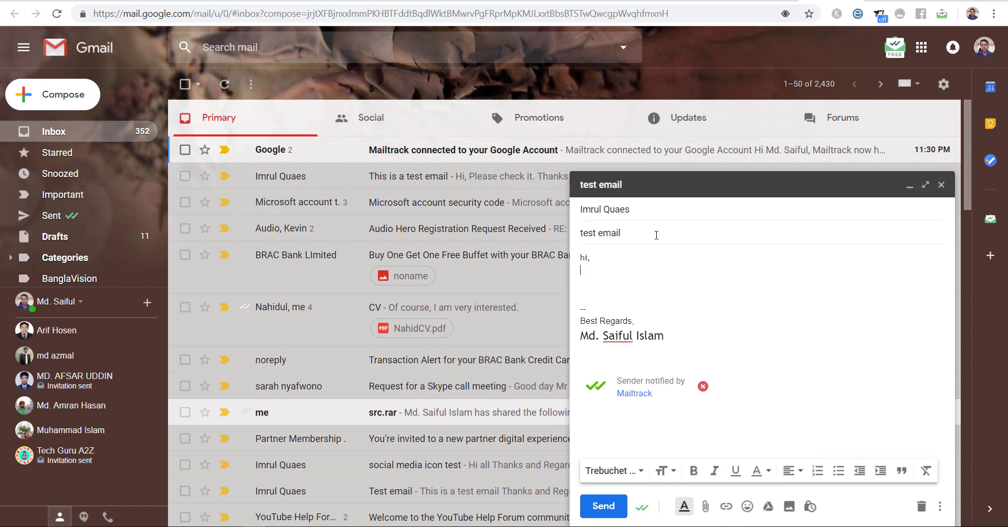
text(This is a test email.)
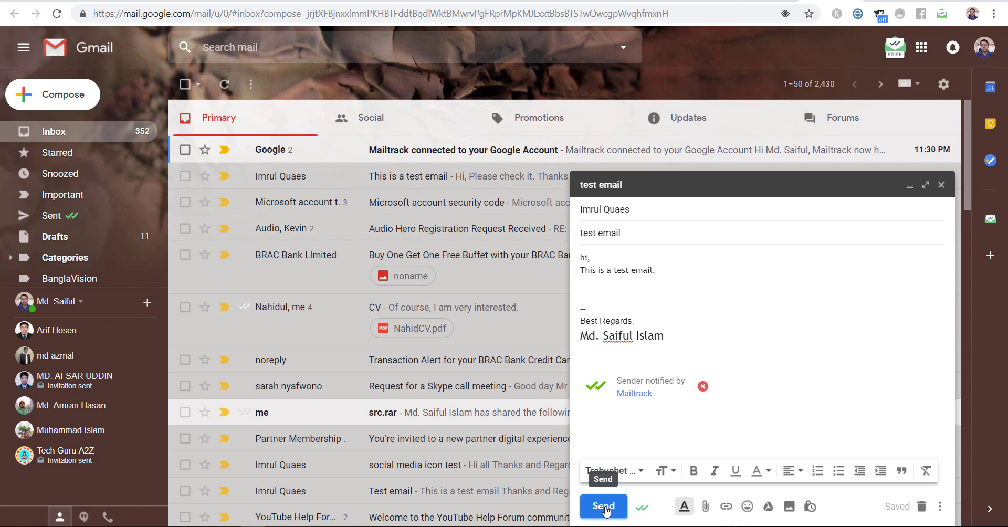
- Send the 'test email' and view the sent, tracked copy
click(603, 507)
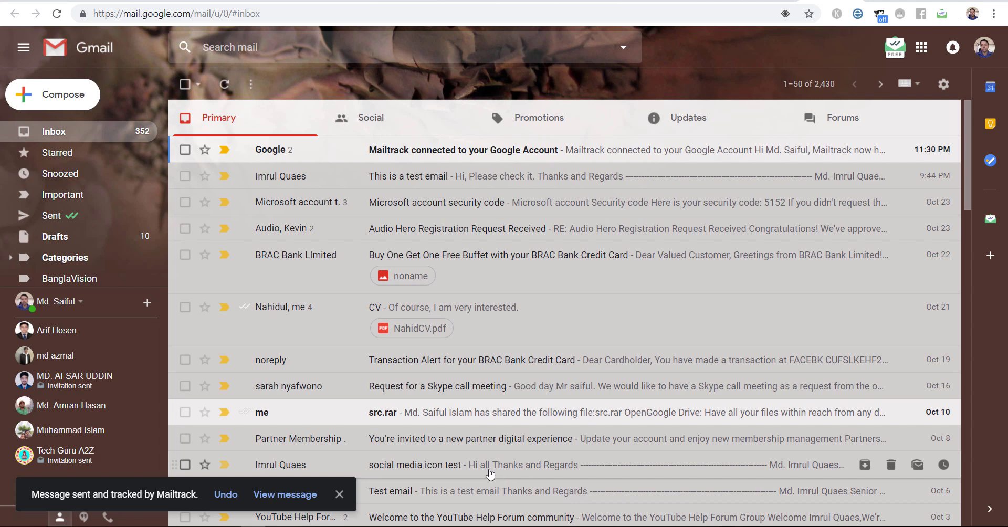
click(281, 495)
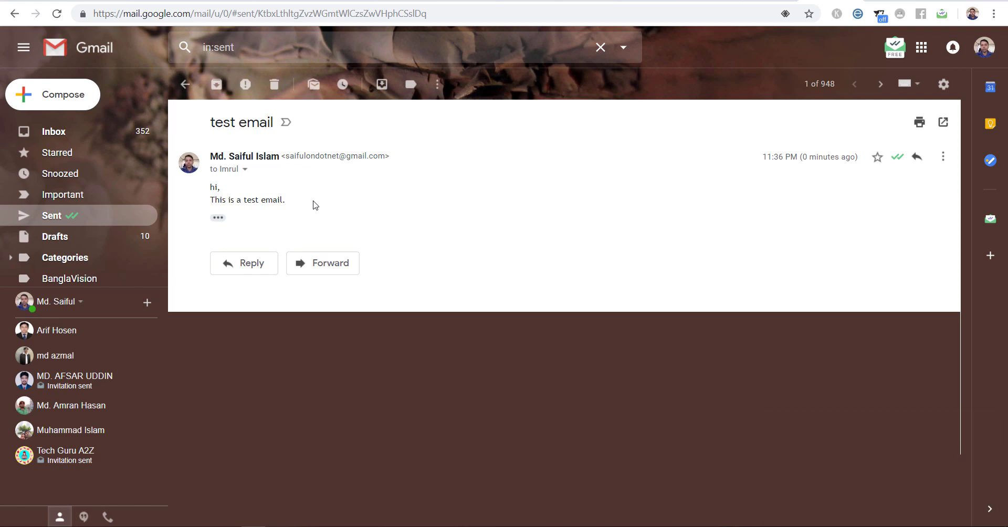
key(g)
key(i)
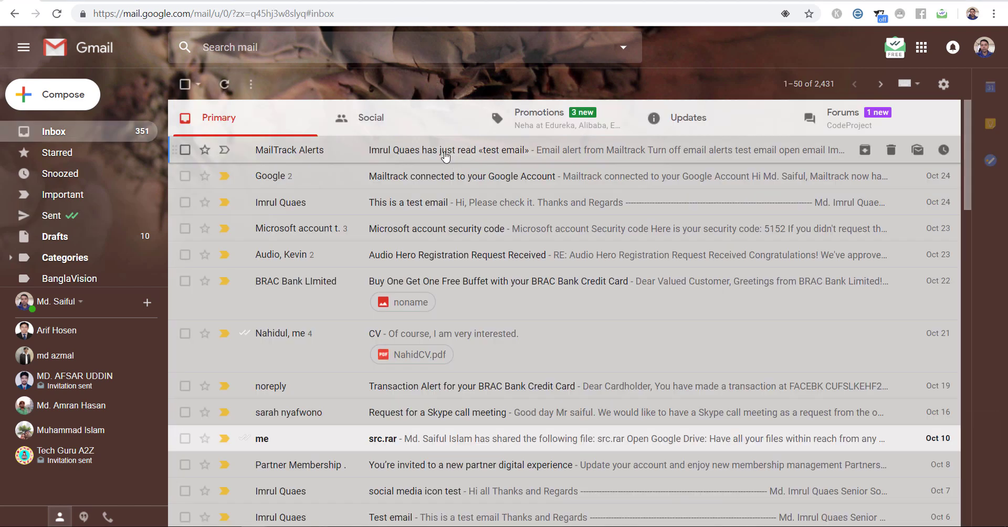
click(444, 153)
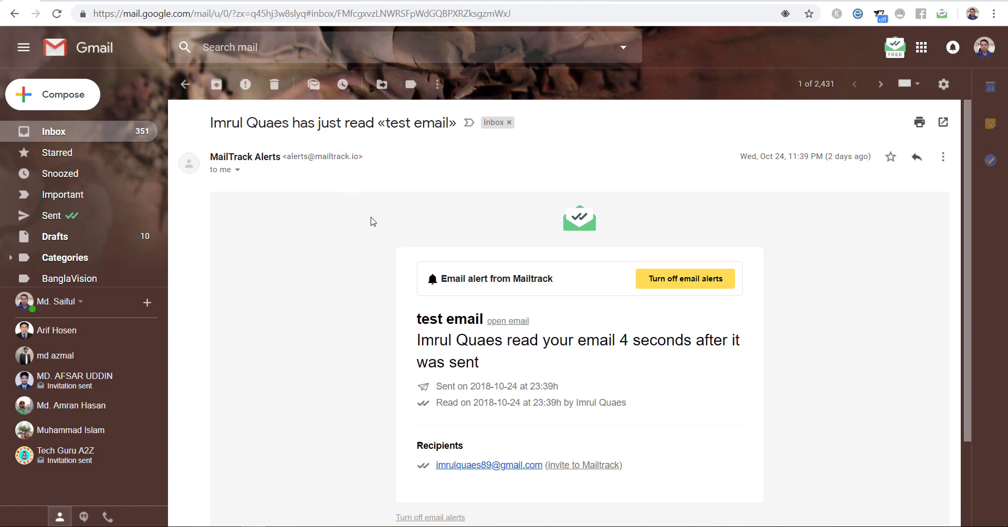
scroll(383, 229, down, 2)
click(461, 210)
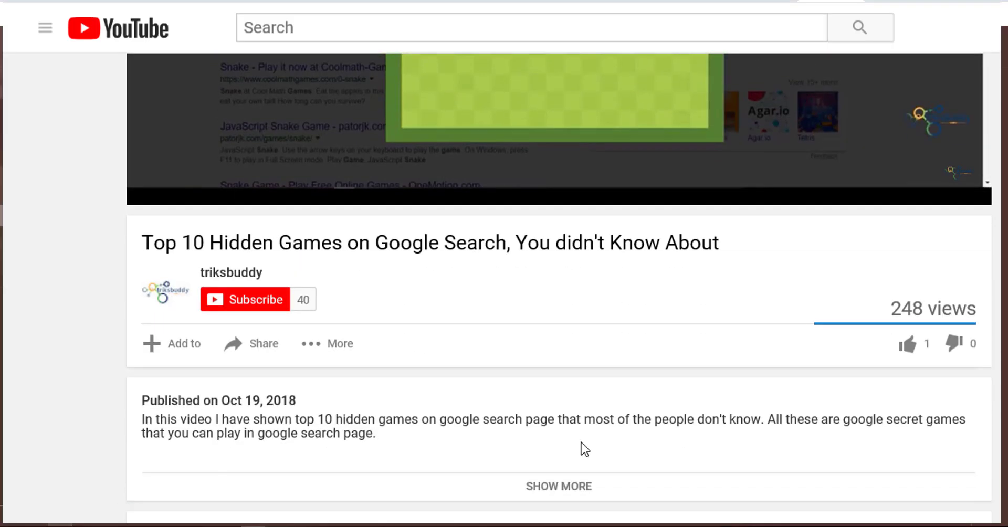
- Scroll below the player on the 'Top 10 Hidden Games on Google Search' video page
scroll(551, 468, down, 3)
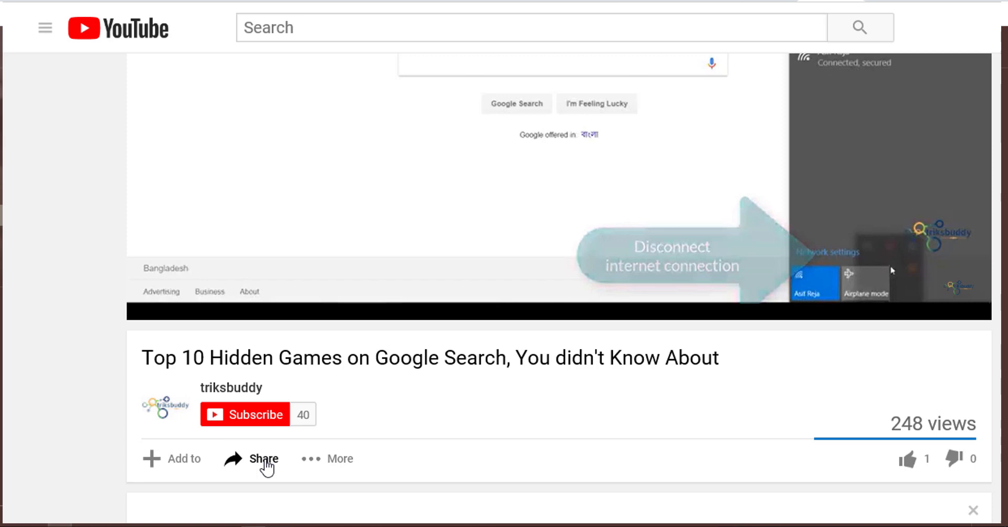
- Open the video's Share panel showing social networks and the short link
click(263, 464)
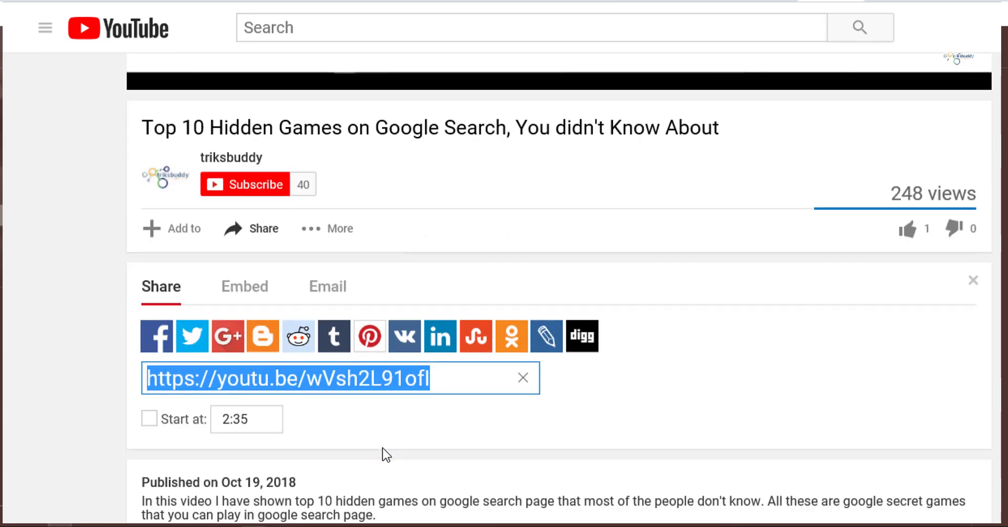